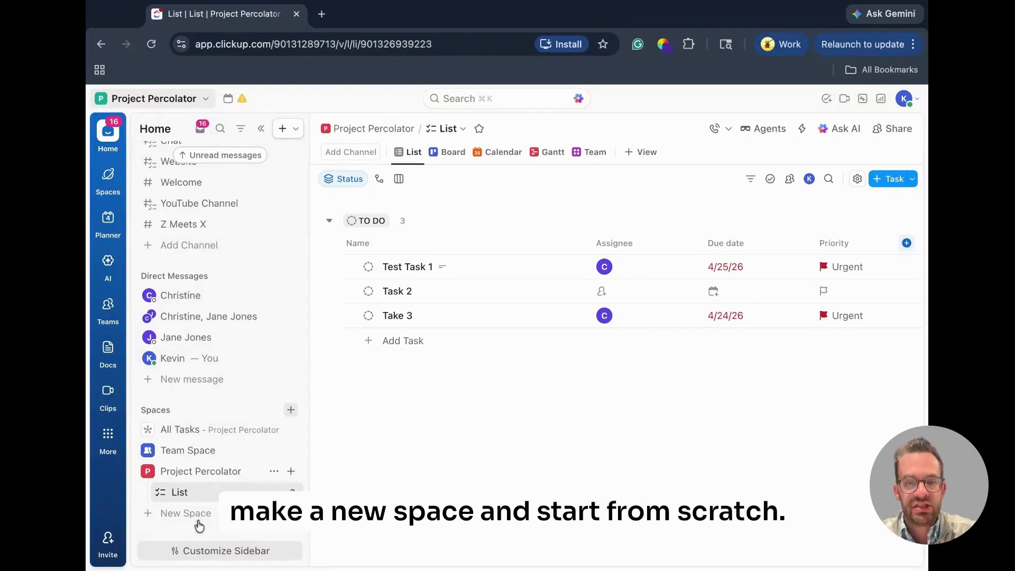
Start a new space named "Rivertest 1" with no description and continue to its workflow setup.
click(204, 516)
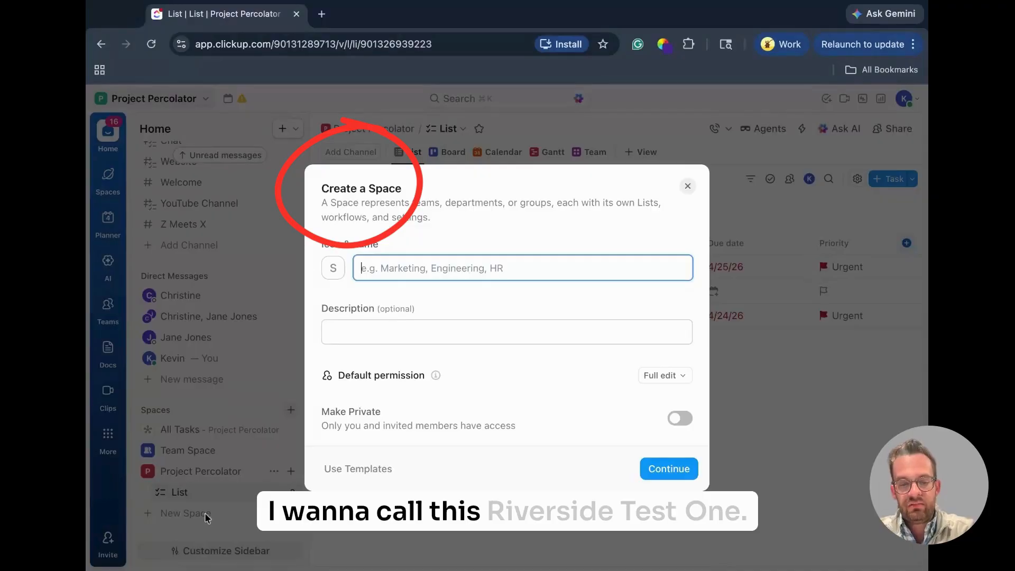
text(River)
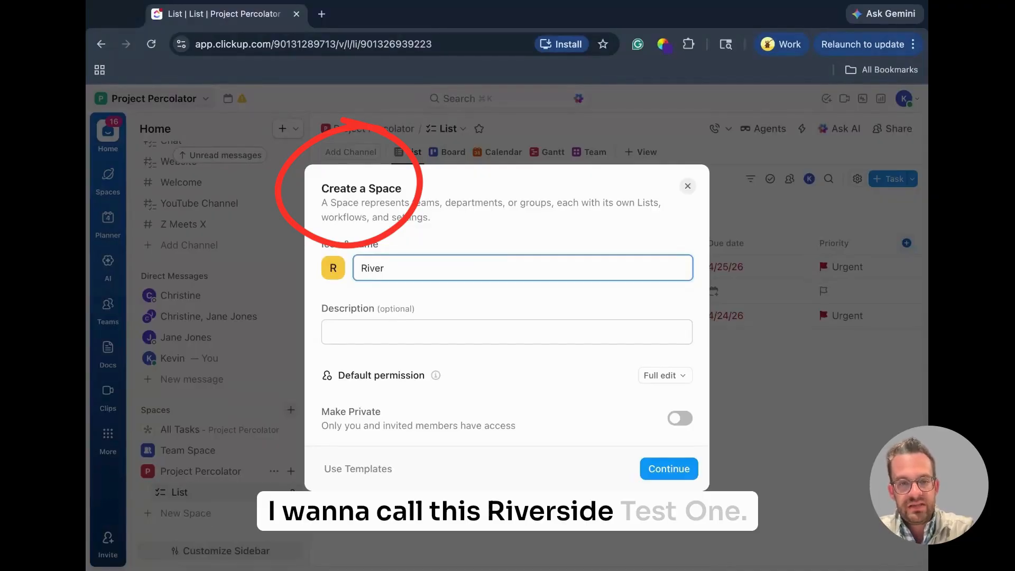
text(test 1)
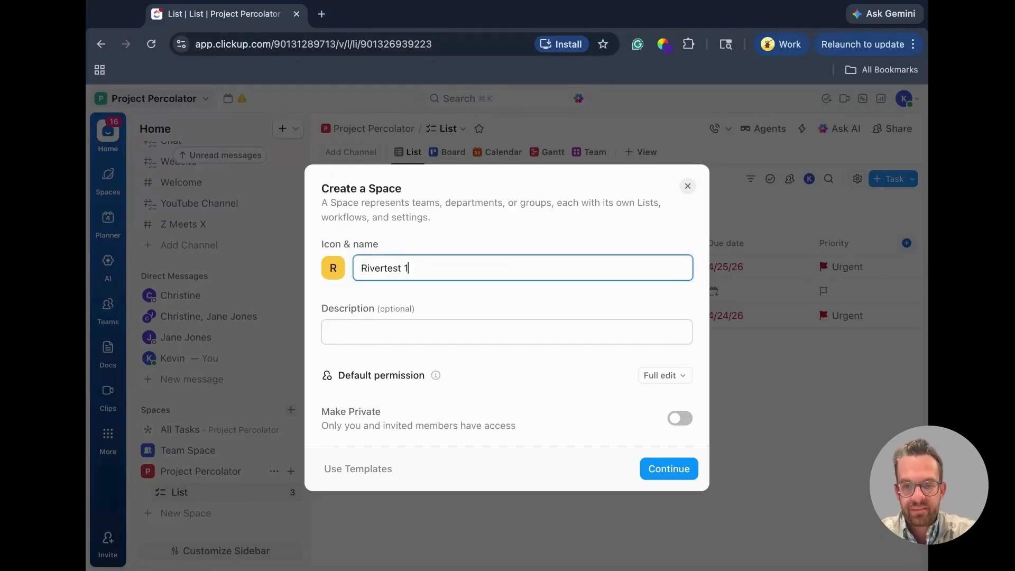
click(379, 331)
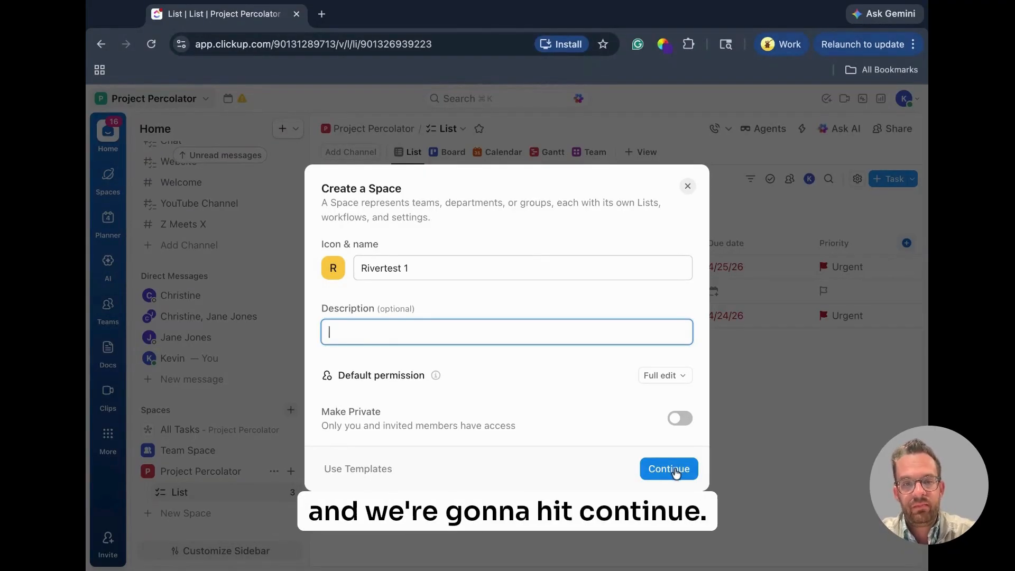
click(669, 469)
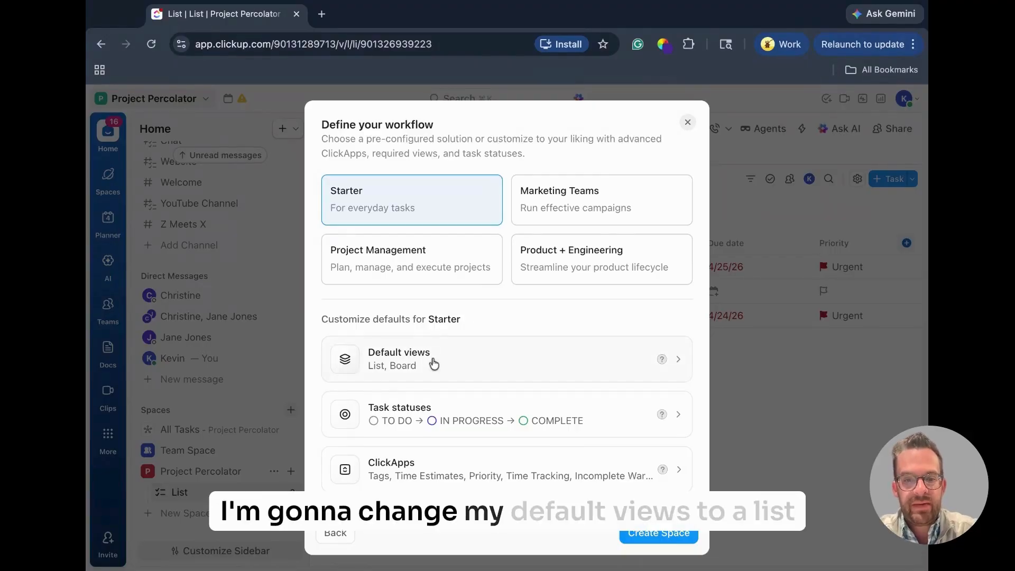
Keep the default views and rename the active IN PROGRESS task status to "WIP".
click(475, 359)
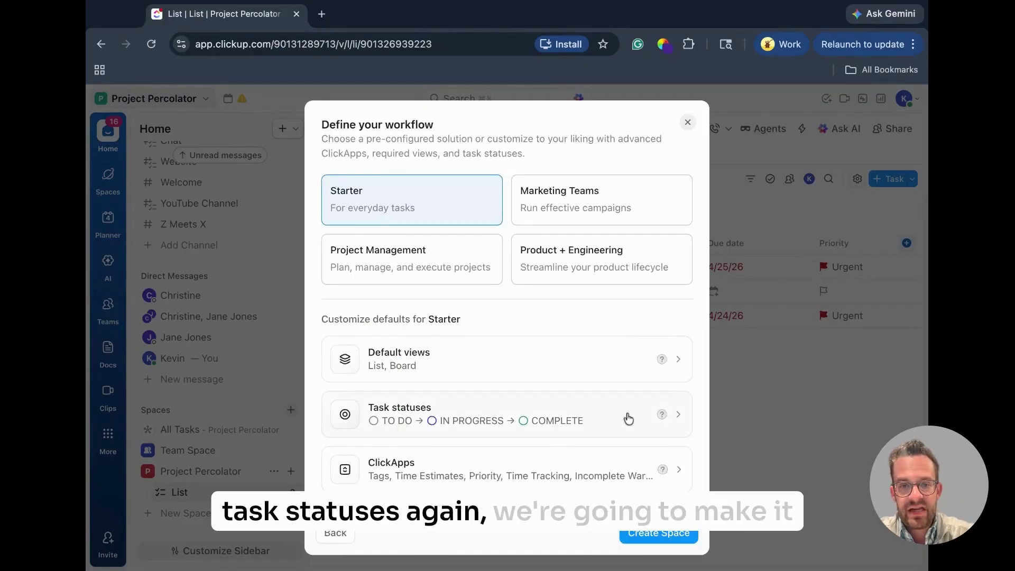
click(628, 419)
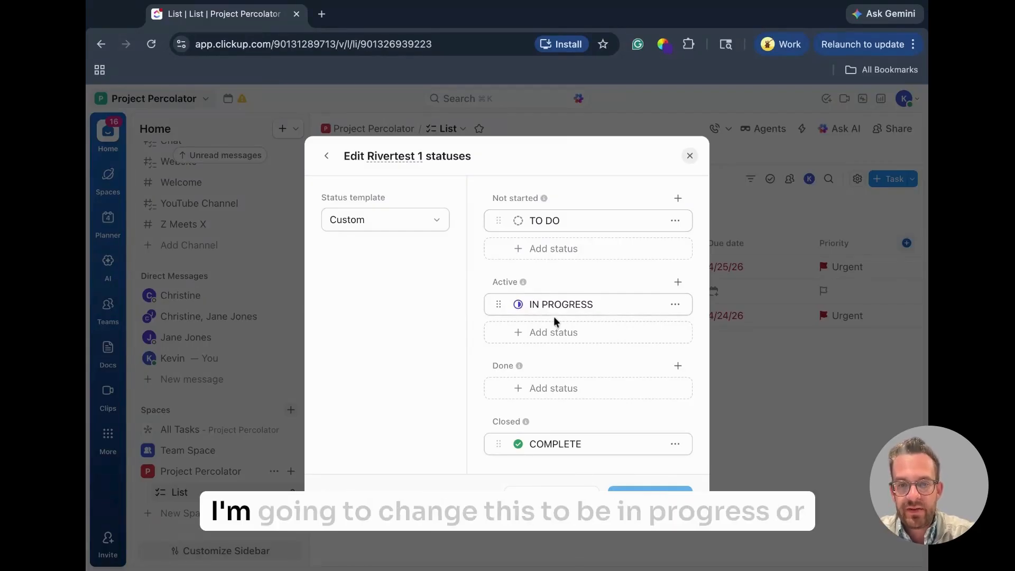
click(676, 310)
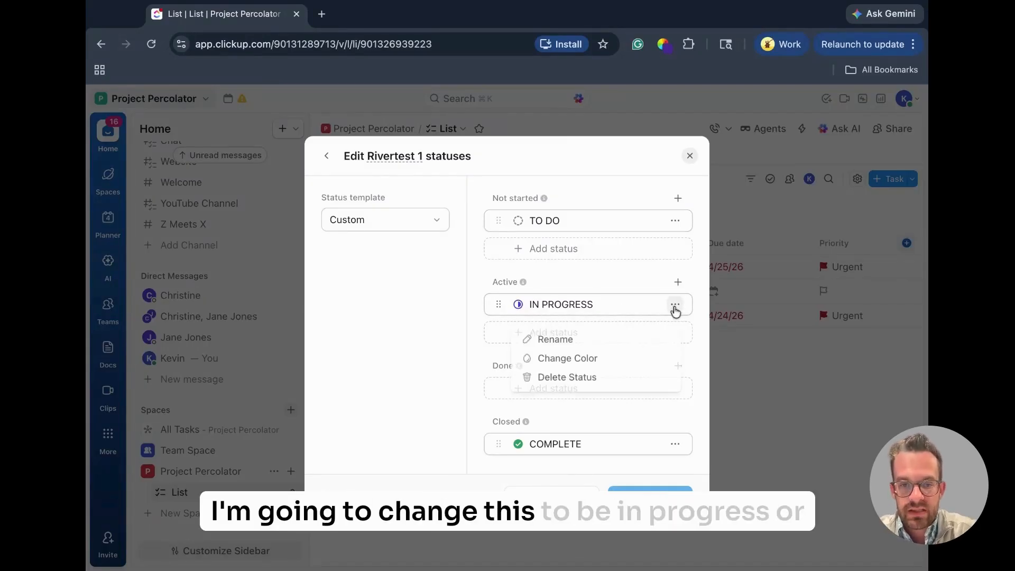
click(588, 344)
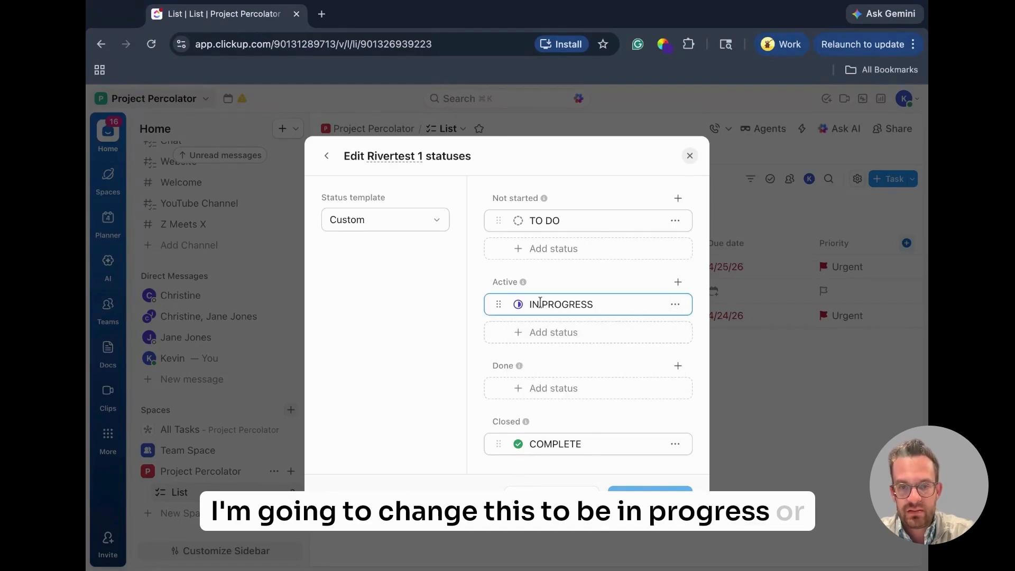
text(WIP)
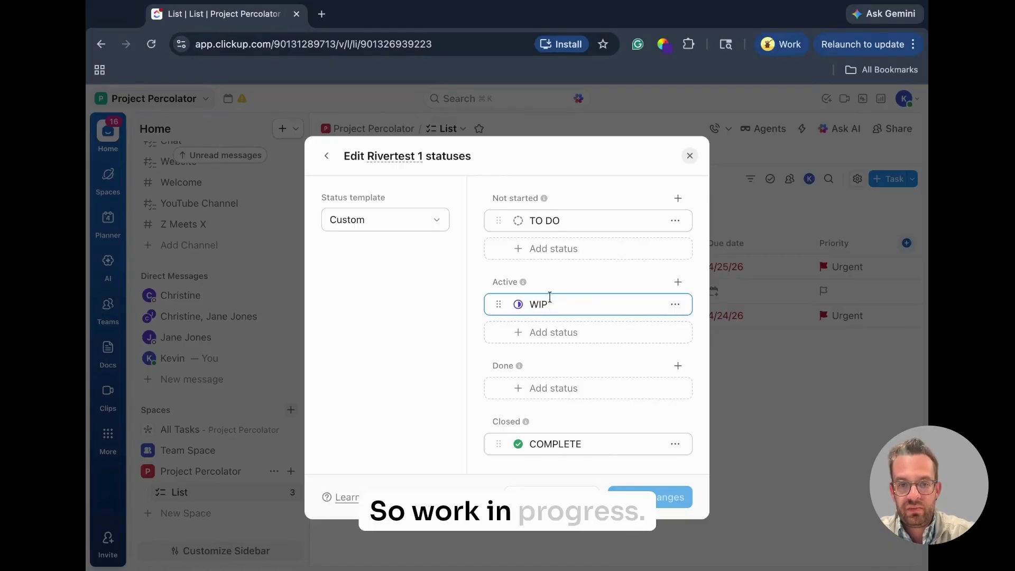
Save the edited task statuses as a new simple status template and apply them to the space.
scroll(582, 405, down, 2)
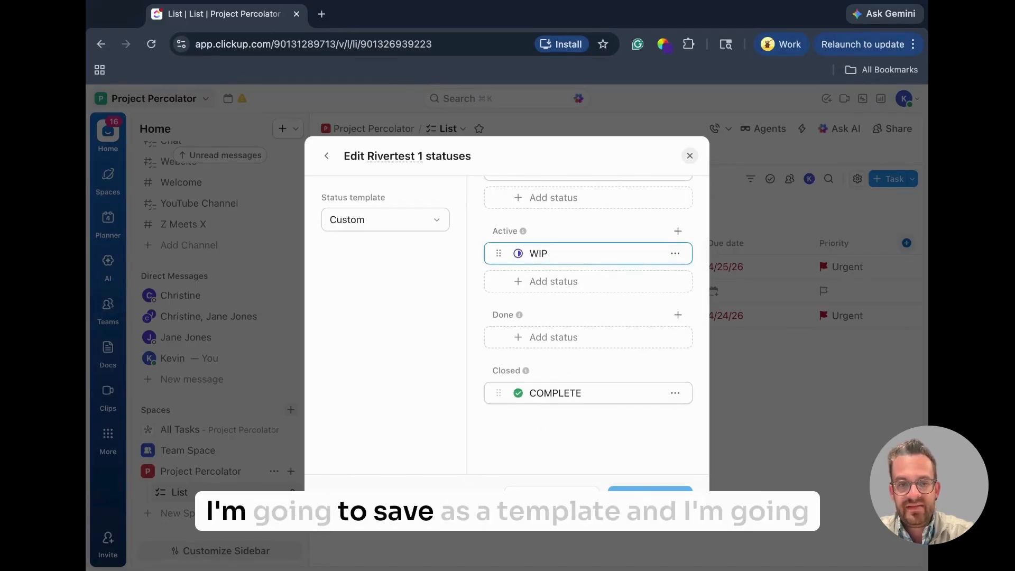
click(552, 498)
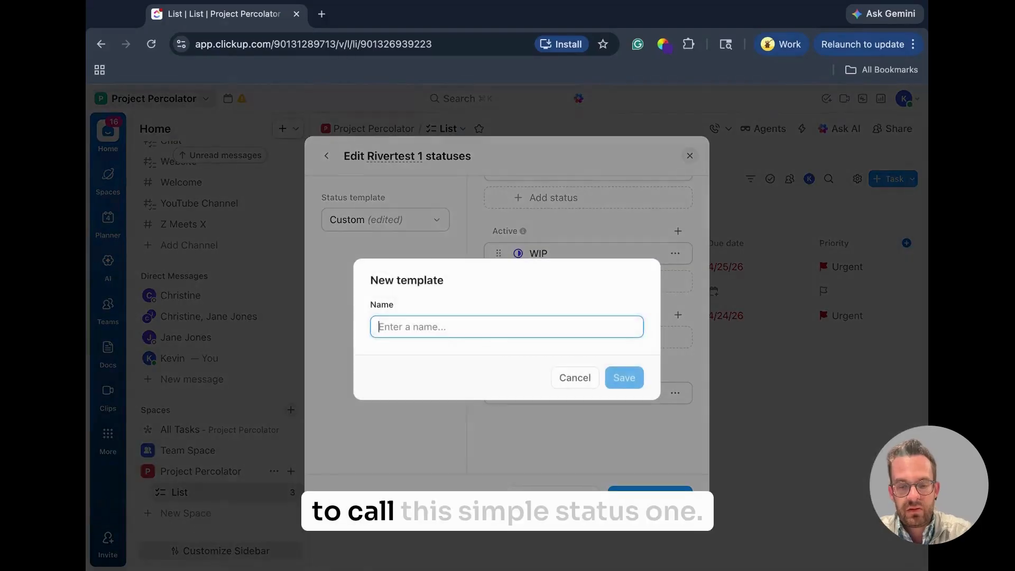
text(Simple sta)
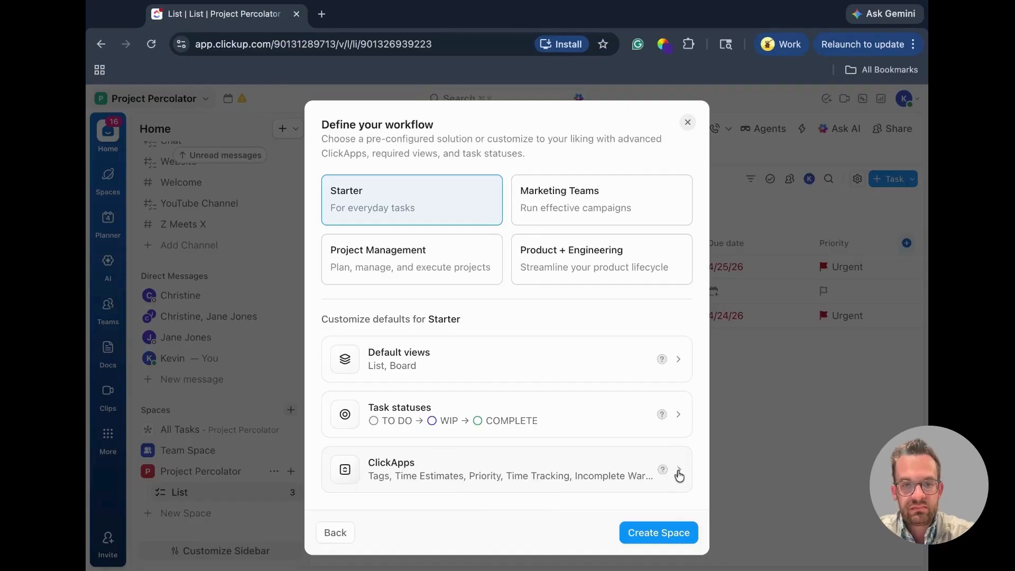
Turn off the Email and Time Tracking ClickApps, keep Priority enabled, and accept the ClickApps selection.
click(680, 475)
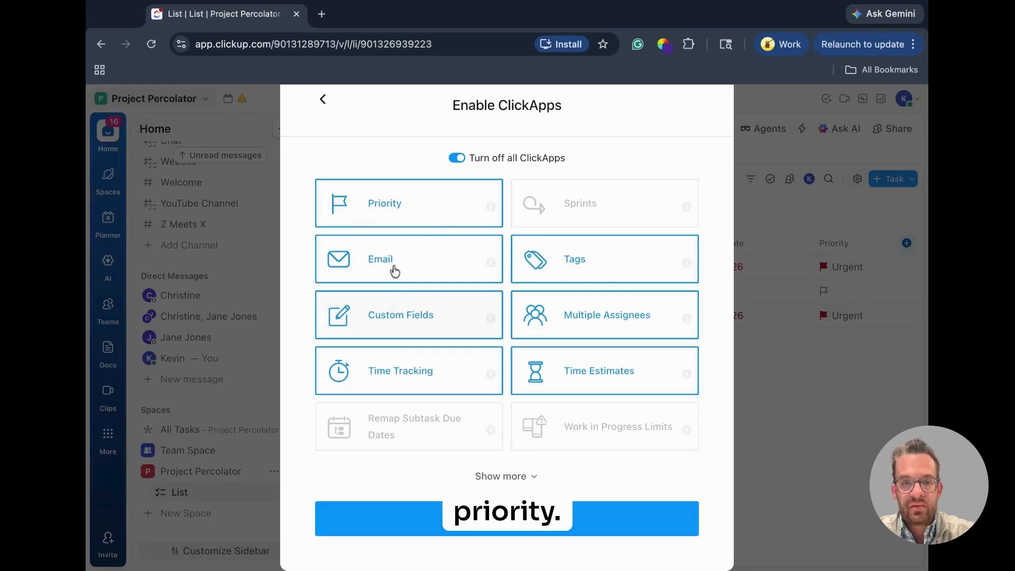
click(454, 209)
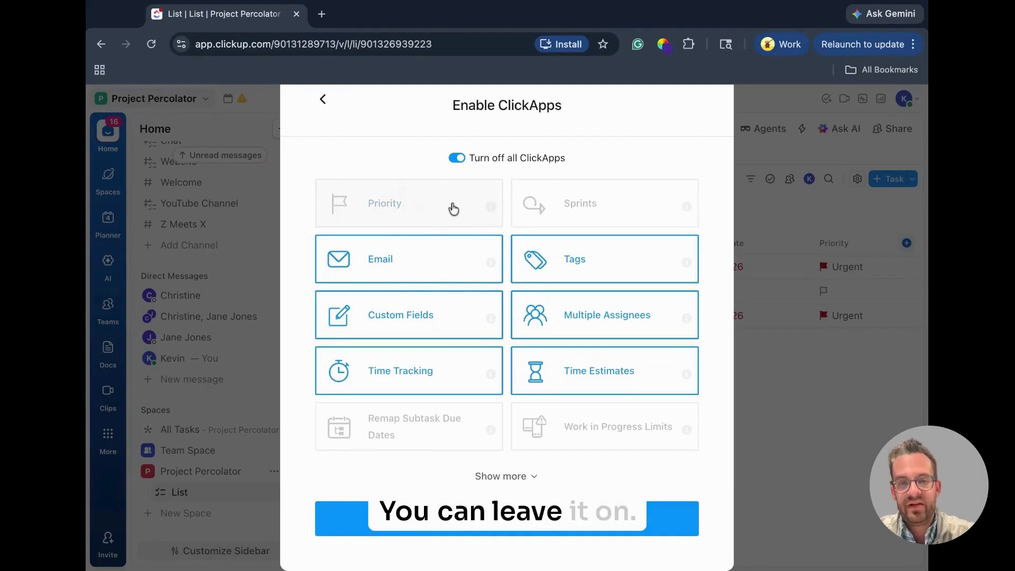
click(446, 265)
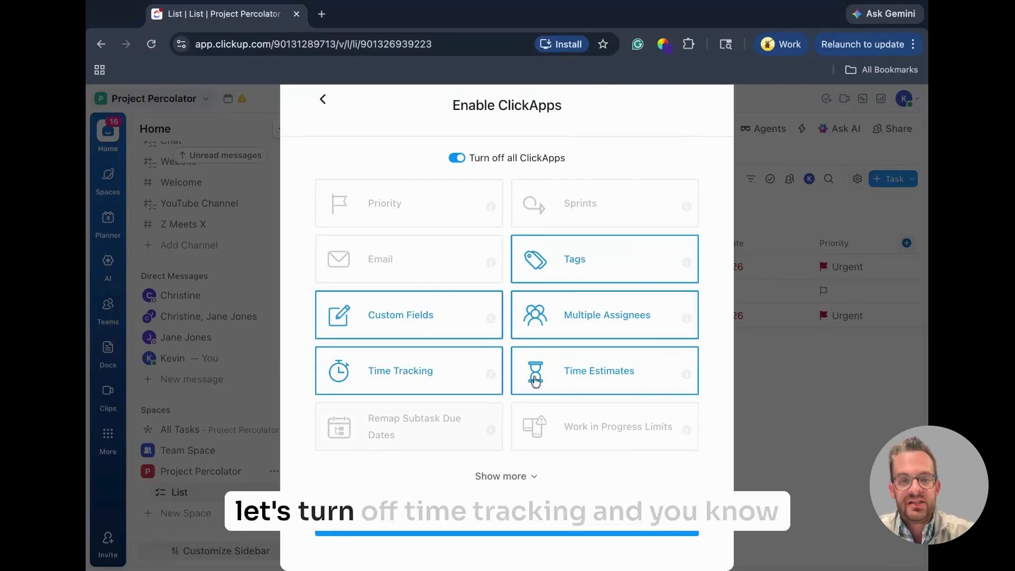
click(418, 365)
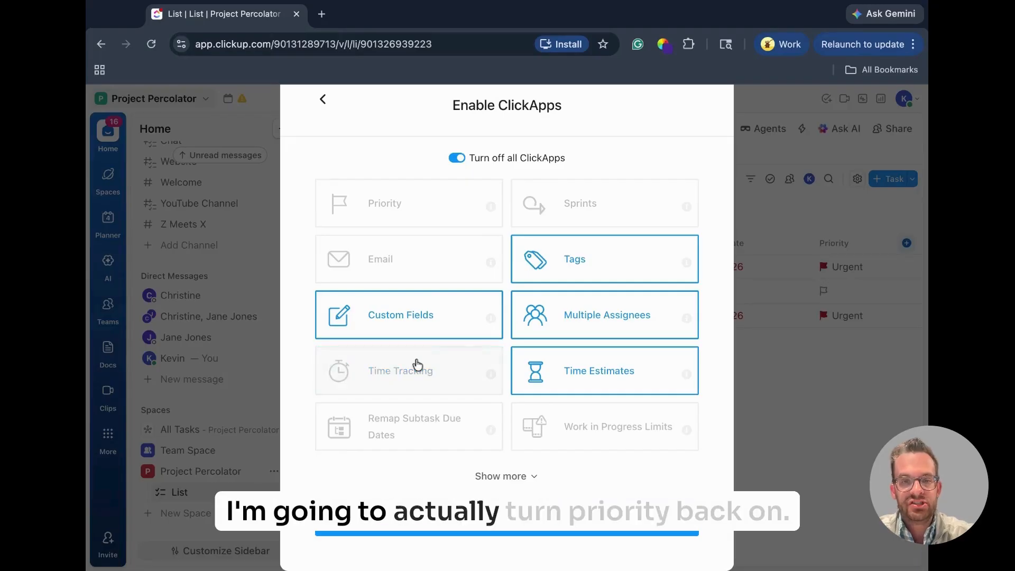
click(385, 201)
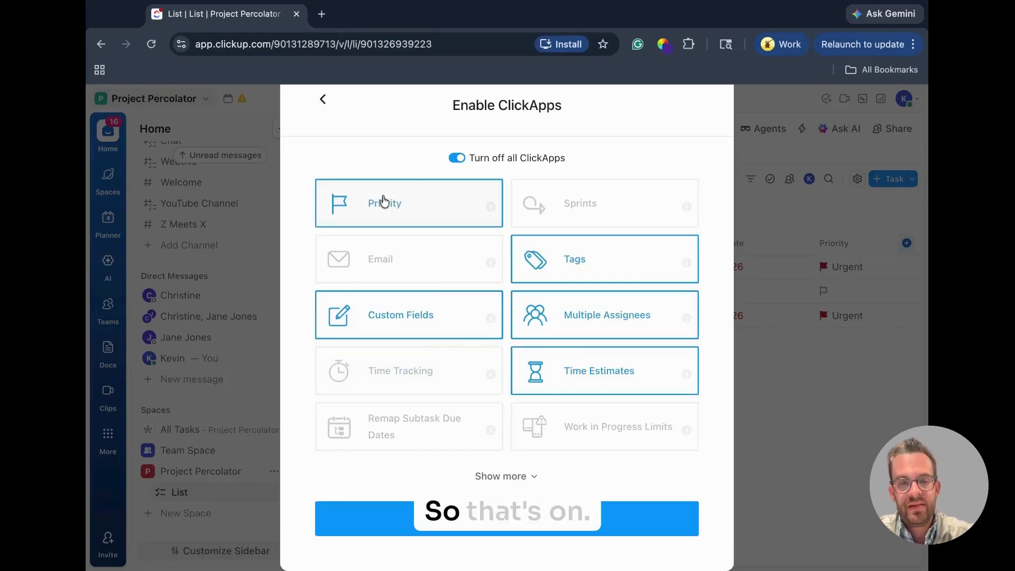
click(532, 476)
scroll(483, 415, down, 3)
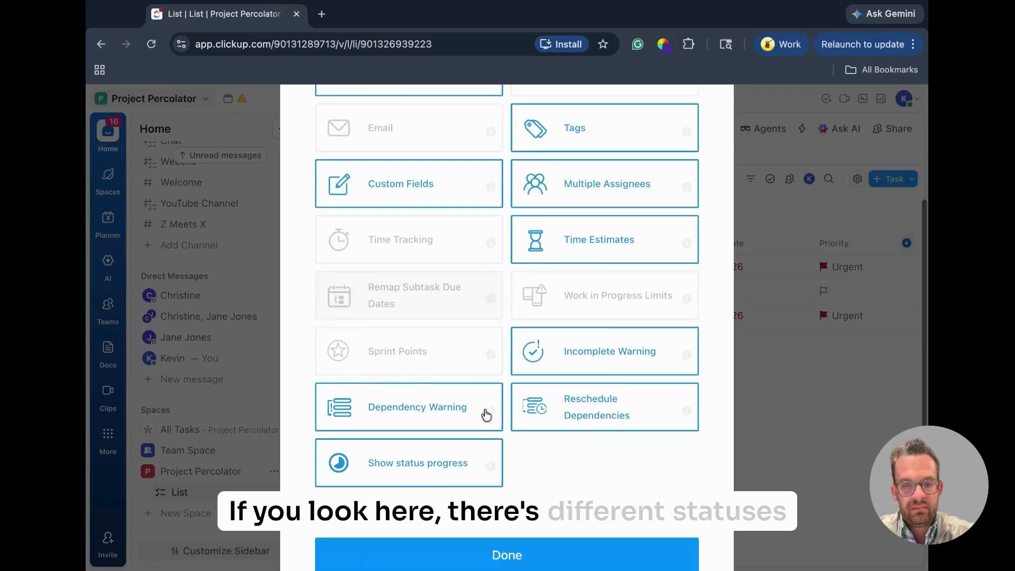
scroll(486, 414, down, 1)
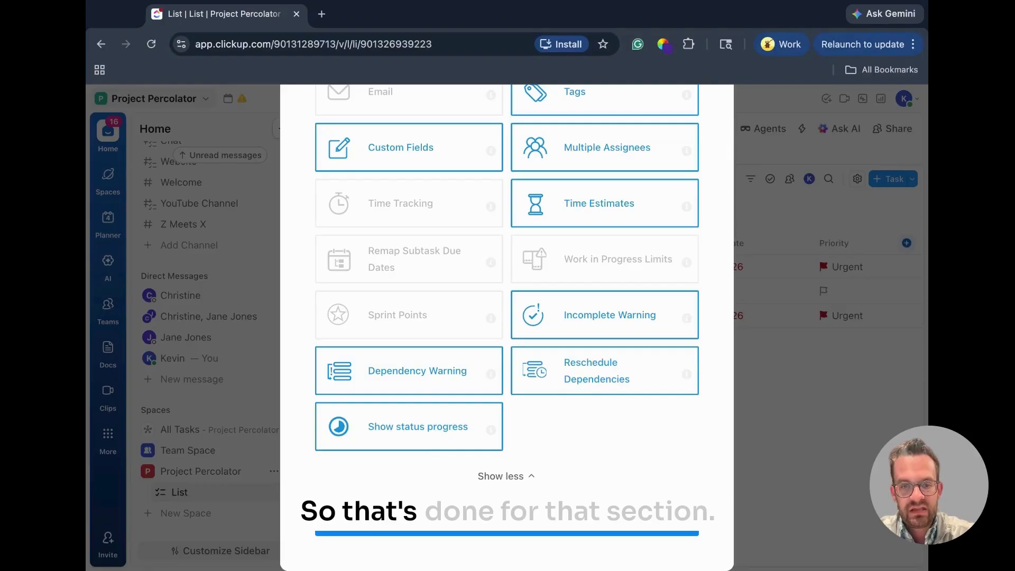
click(507, 523)
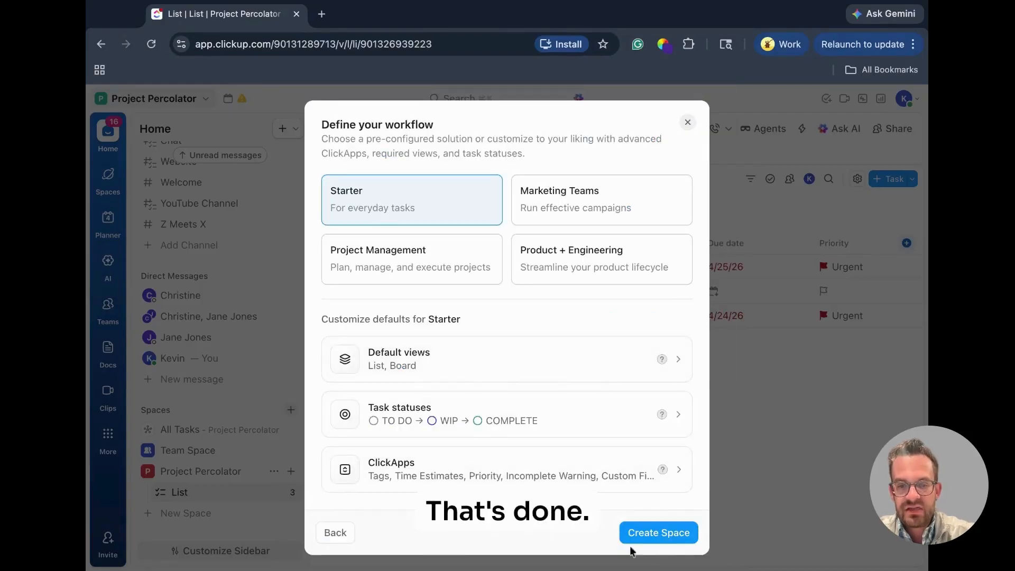
Create the space and show its list in Board view.
click(685, 535)
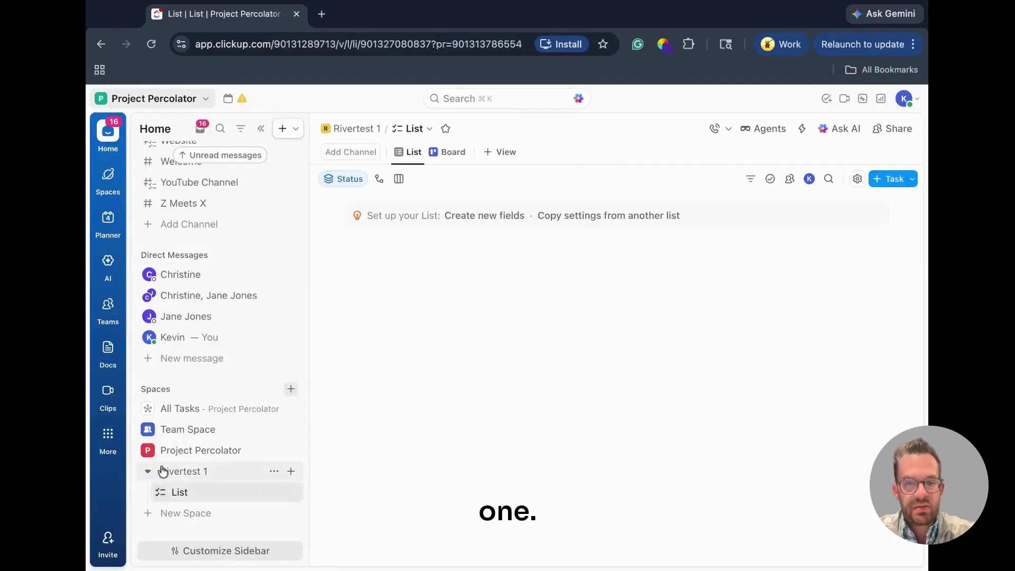
click(153, 471)
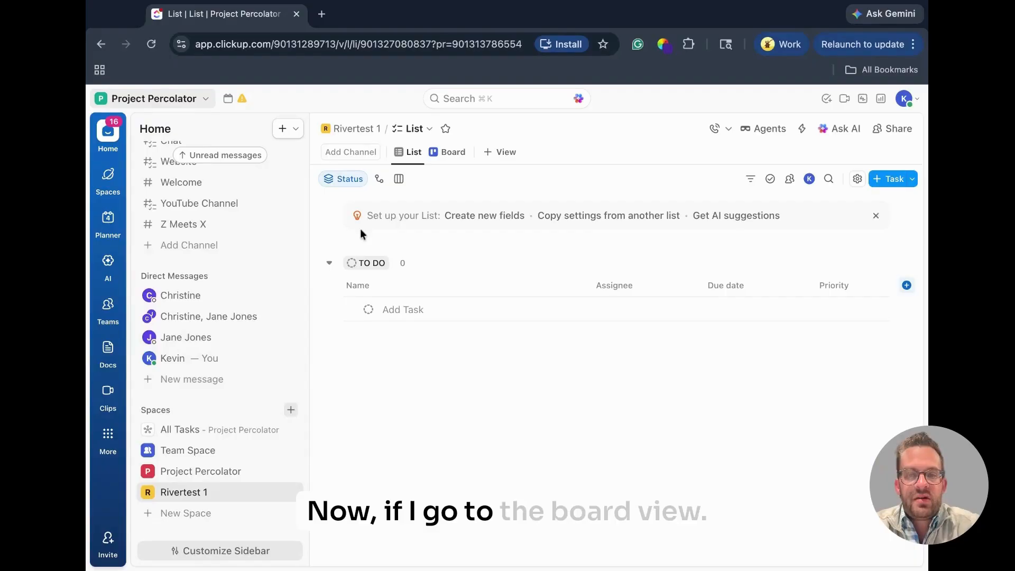
click(448, 153)
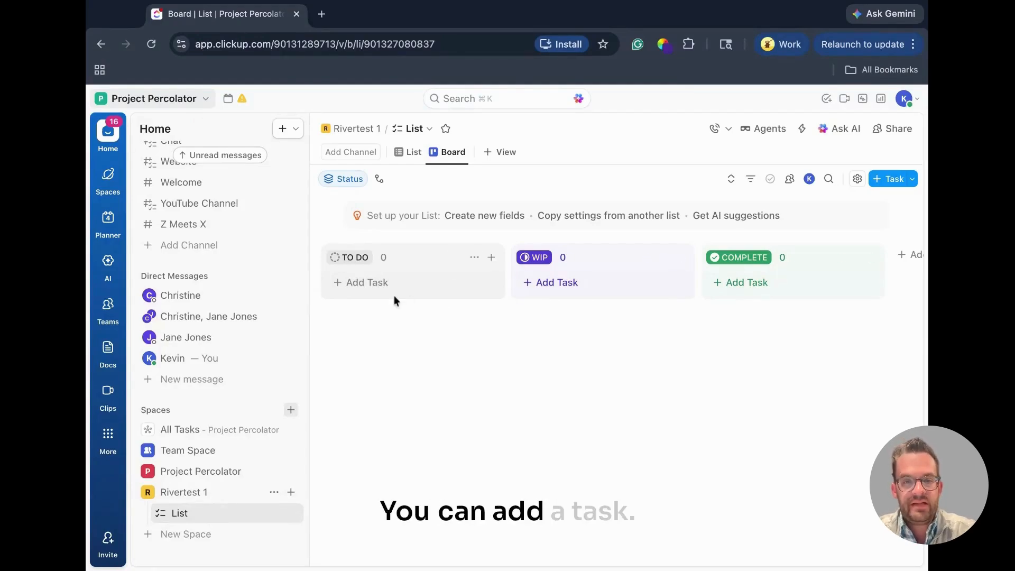
Add a task named "Test Task #1" to the TO DO column of the board.
click(376, 286)
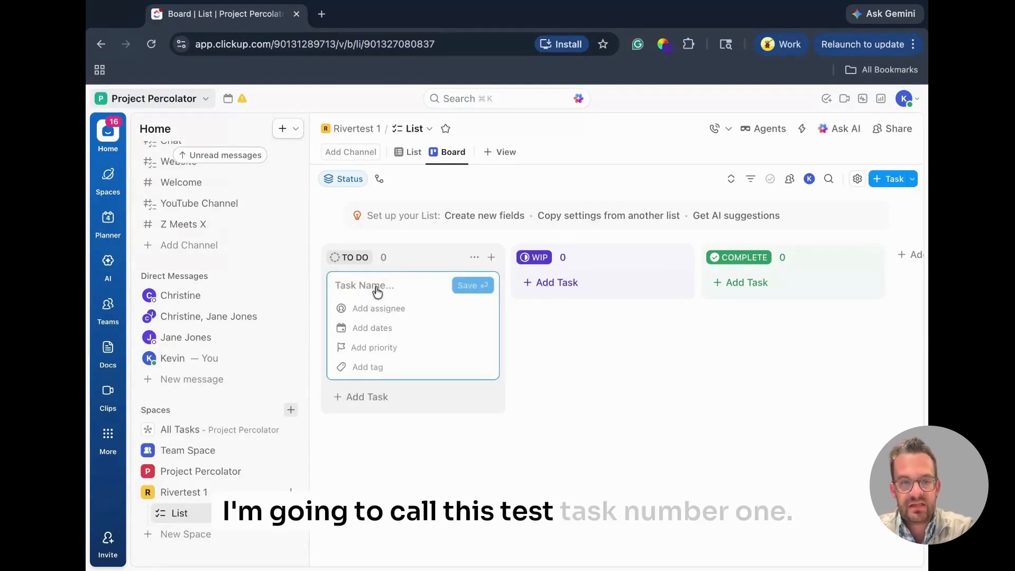
text(Test Task )
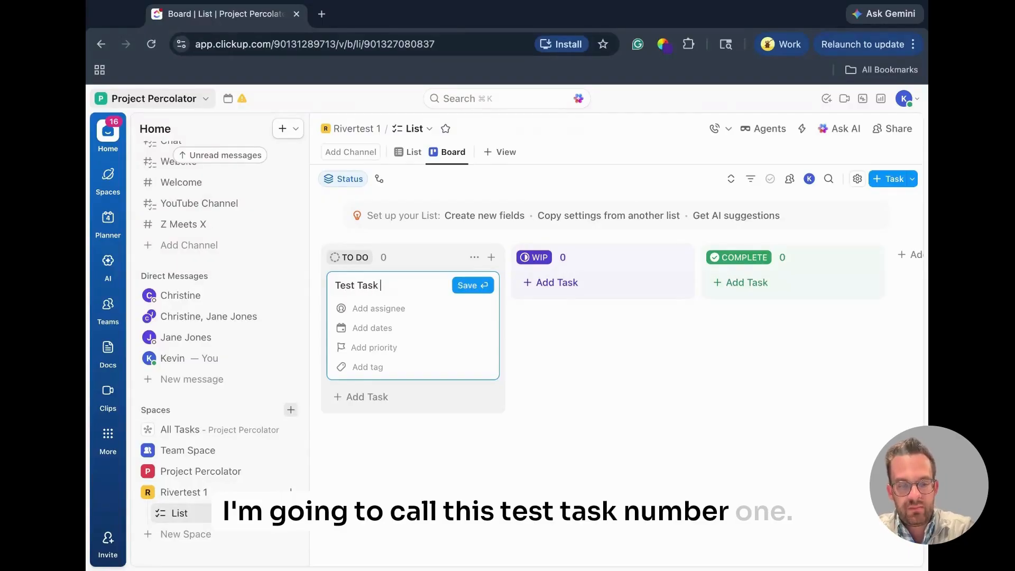
text(#1)
key(Return)
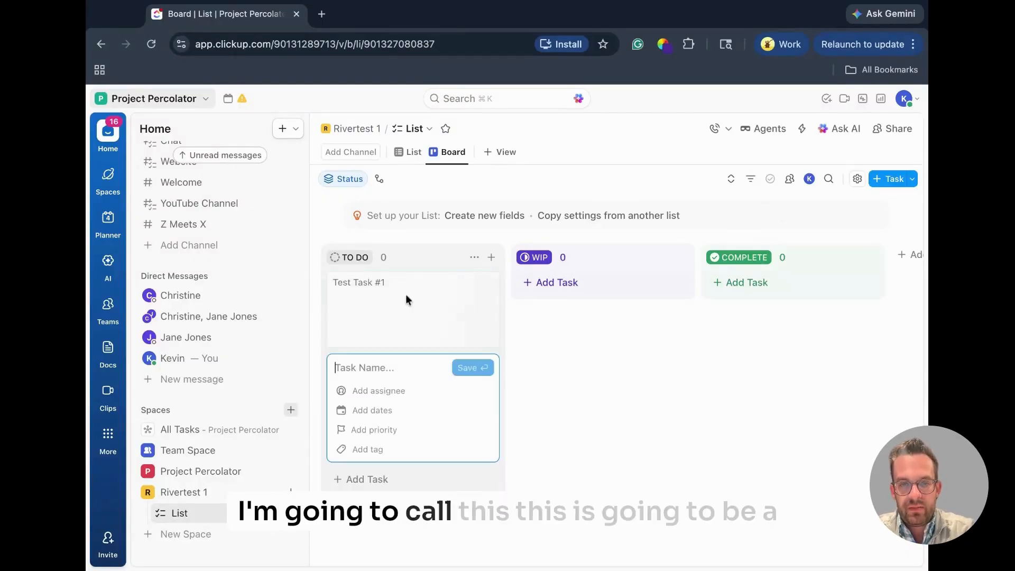
Add a task named "Test Task #2" to the WIP column of the board.
click(552, 284)
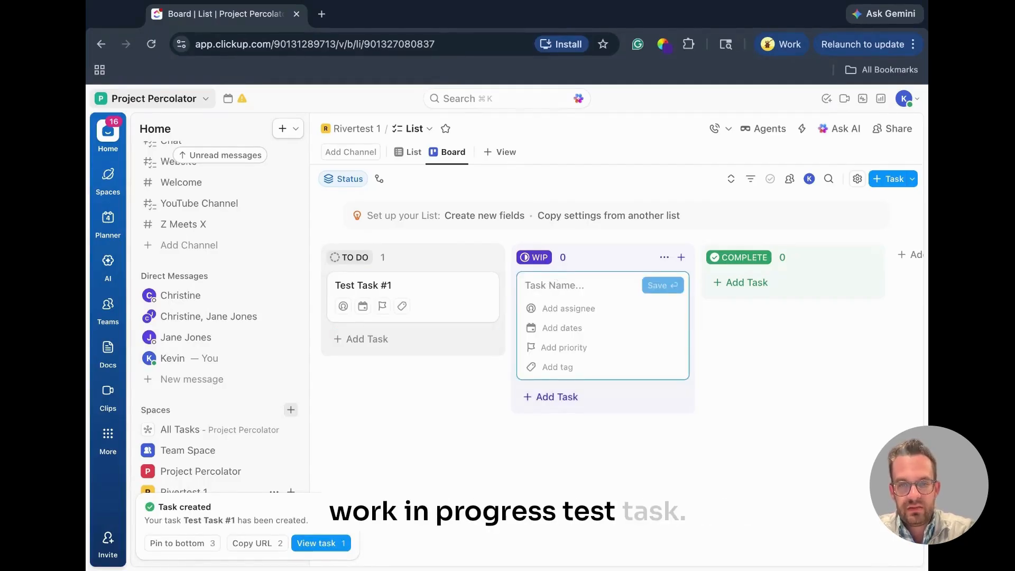
text(Test Task)
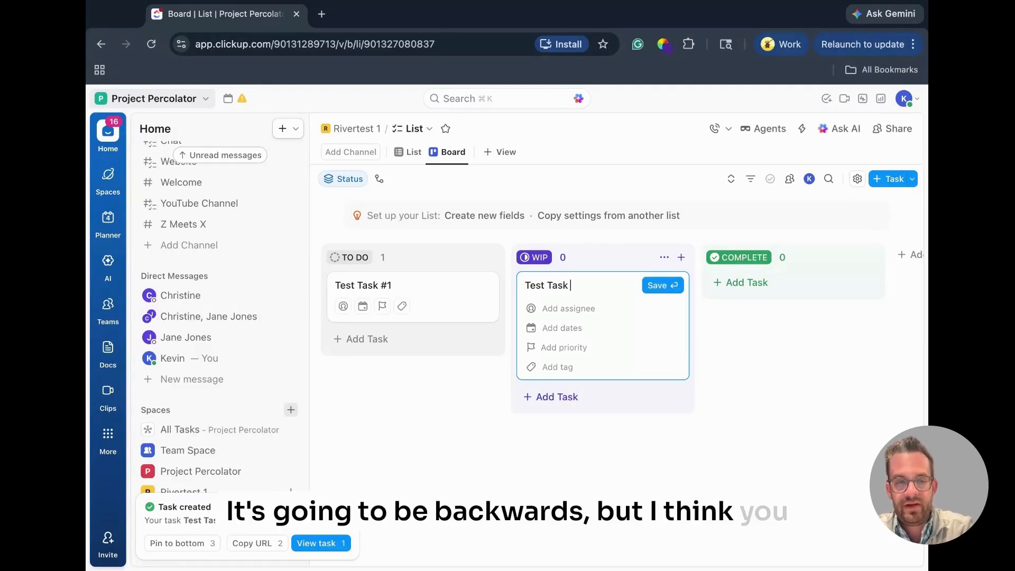
text( #2)
click(659, 286)
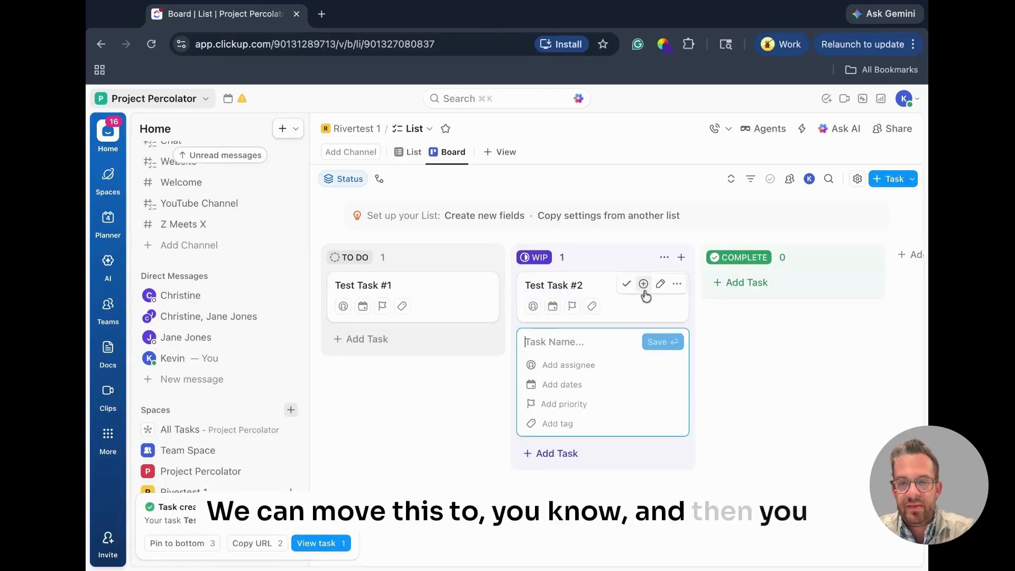
mouse_move(596, 292)
mouse_down()
mouse_move(725, 350)
mouse_move(831, 318)
mouse_move(793, 296)
mouse_move(739, 328)
mouse_move(612, 304)
mouse_move(603, 290)
mouse_up()
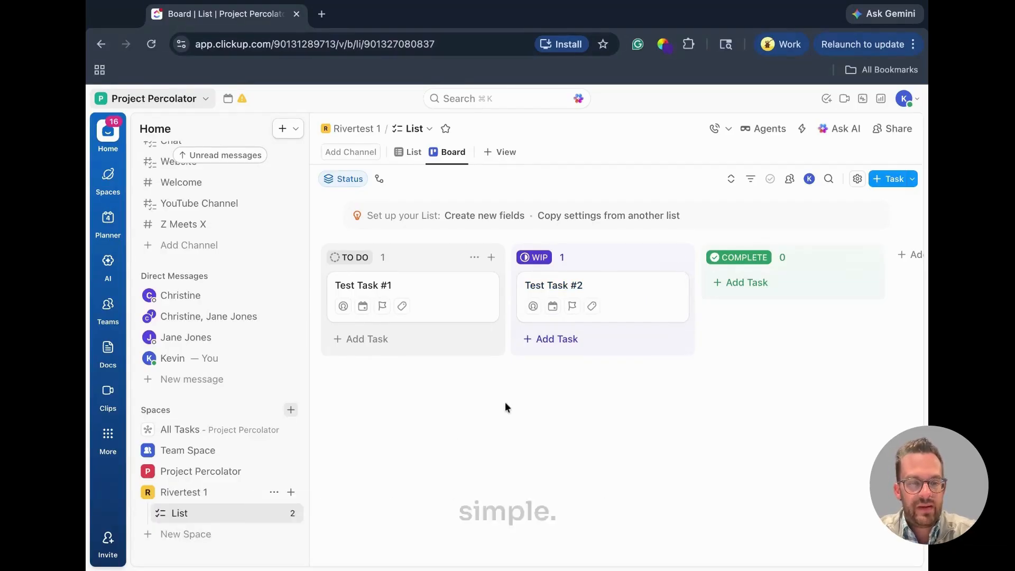
Switch to List view and set the grouping by status to descending order.
click(414, 153)
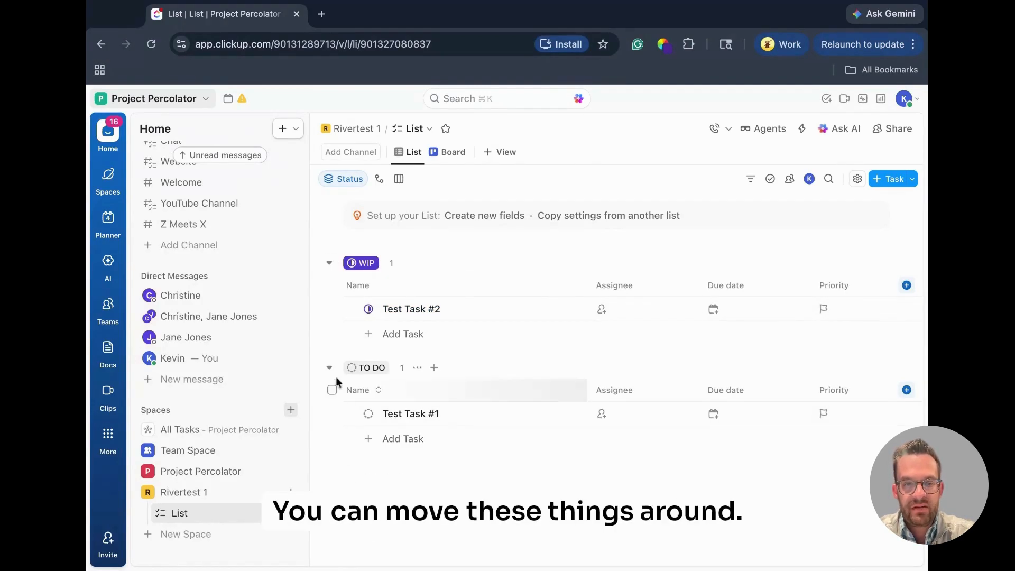
click(363, 371)
click(329, 394)
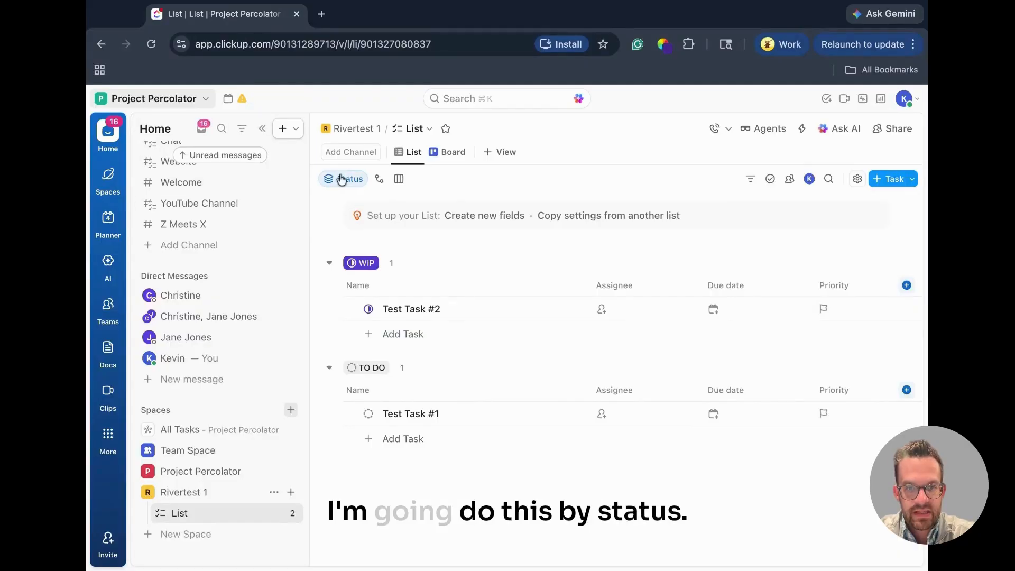
click(342, 180)
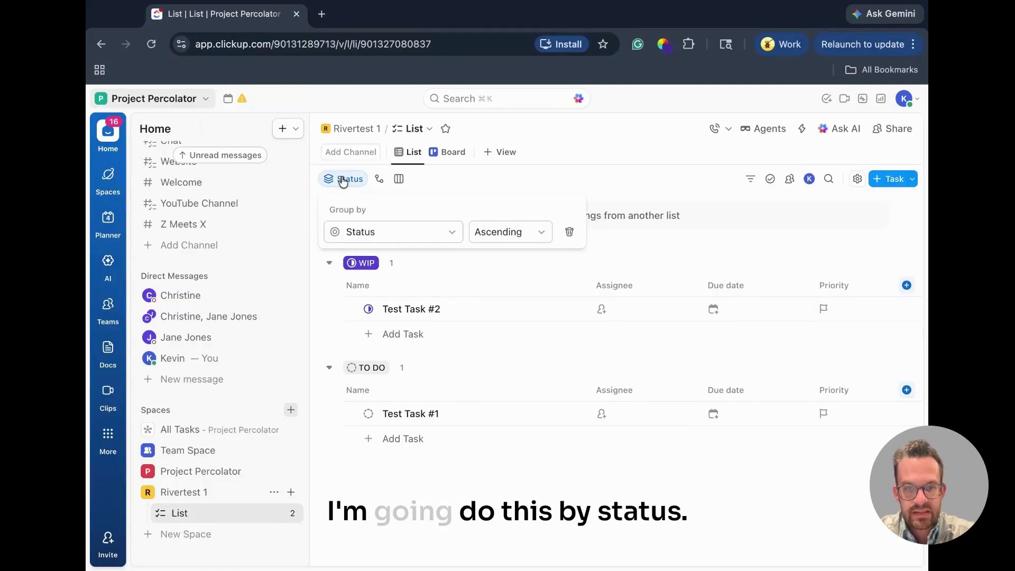
click(531, 233)
click(530, 289)
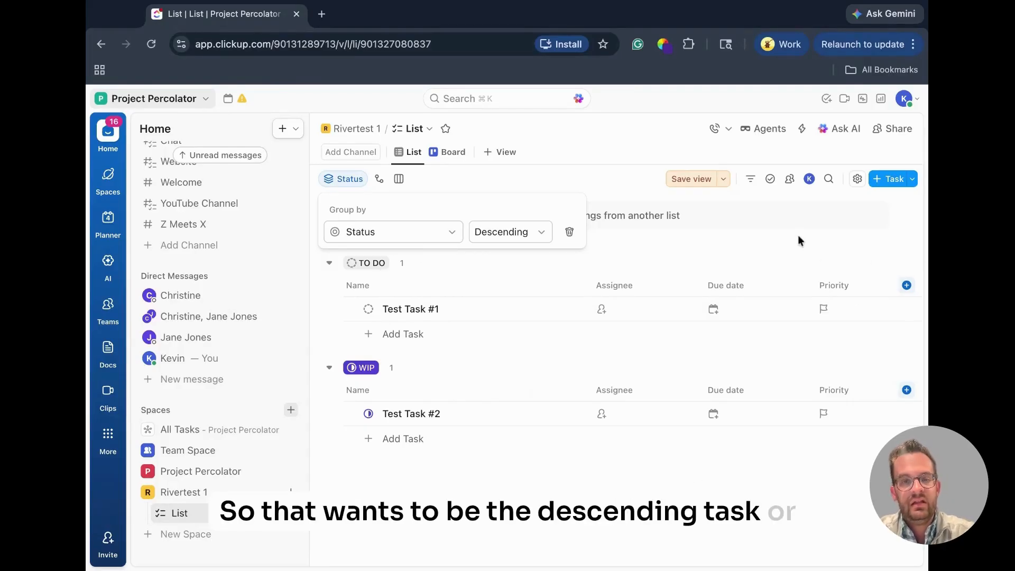
Close the grouping options, check the list in Board view, and return to List view.
key(Escape)
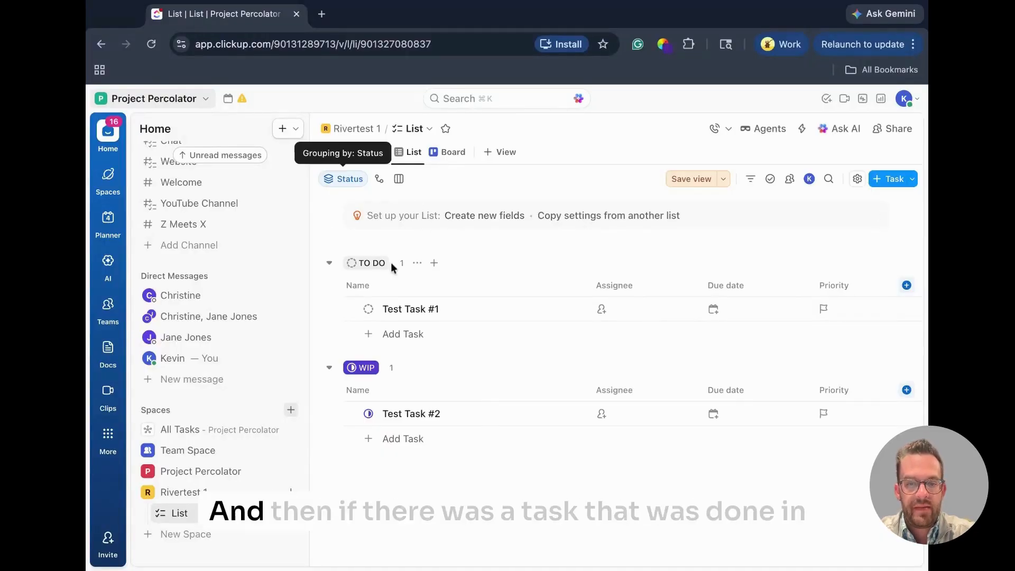
click(443, 153)
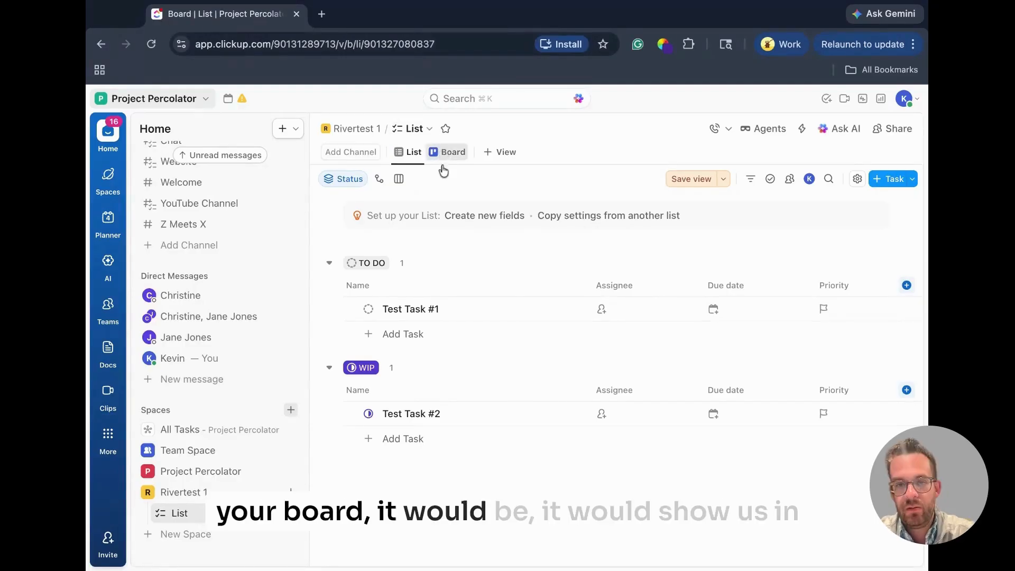
click(415, 155)
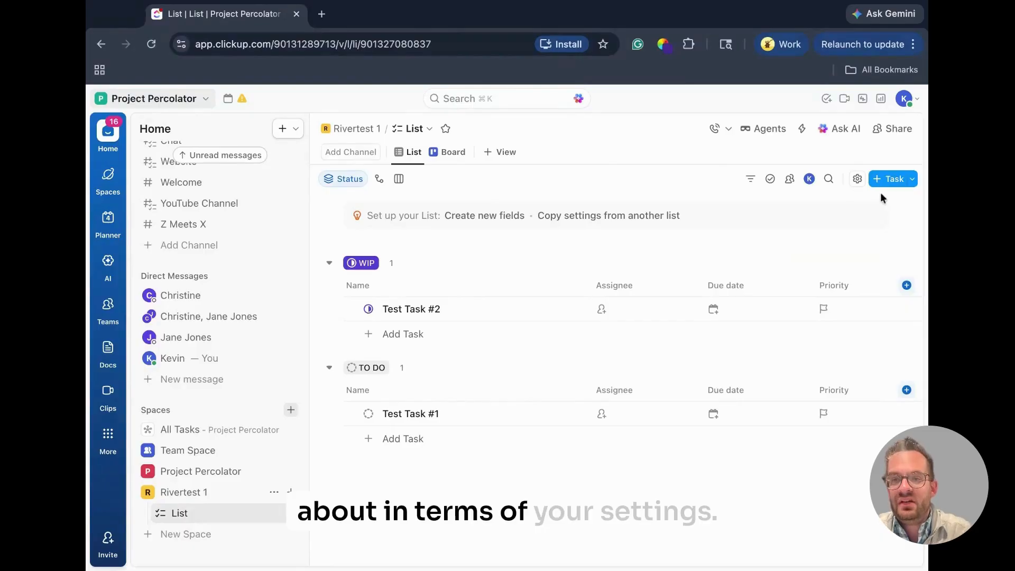
Turn on text wrapping in the List view's customization settings and look through the remaining view options.
click(855, 180)
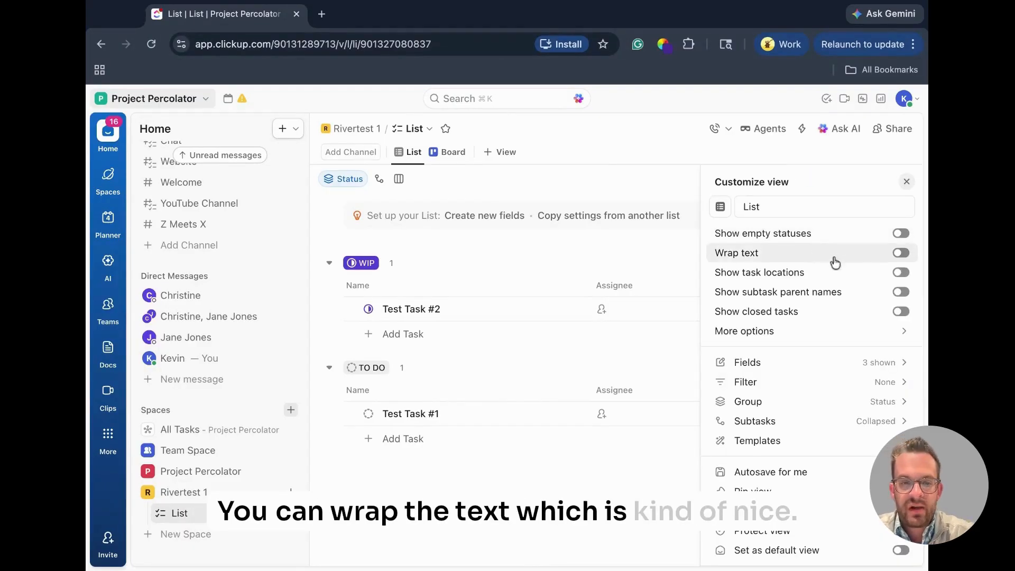
click(901, 255)
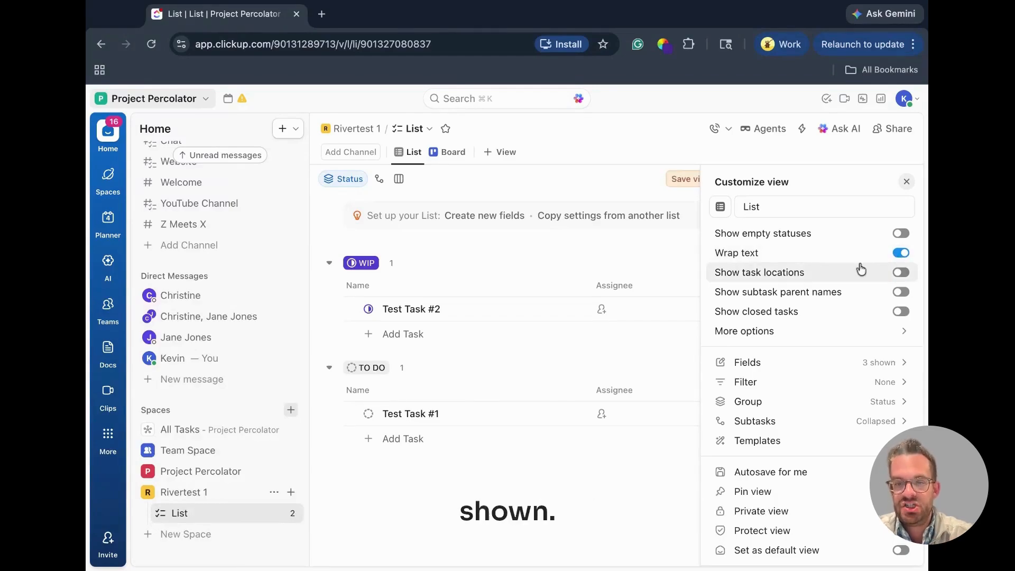
scroll(782, 315, down, 3)
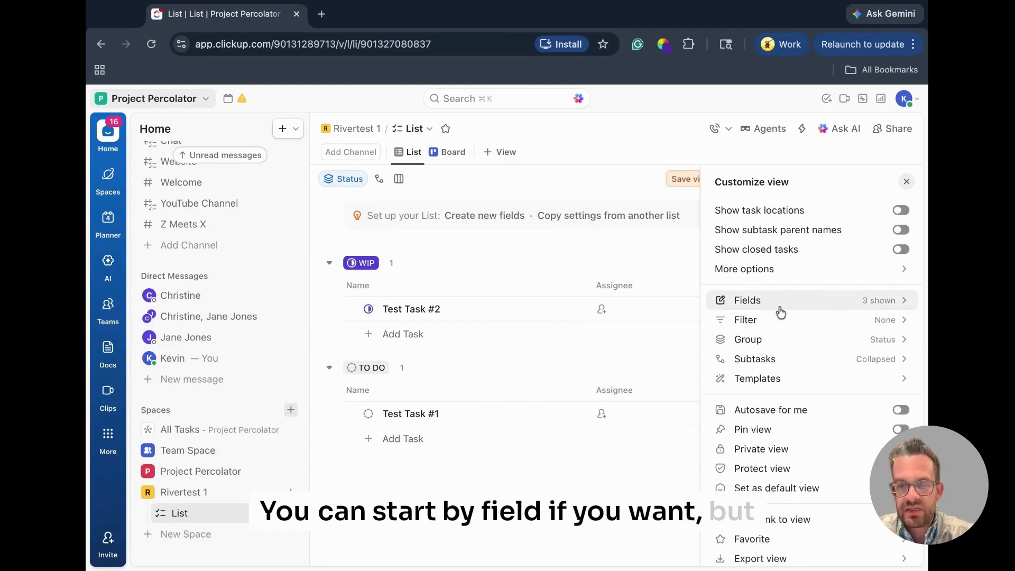